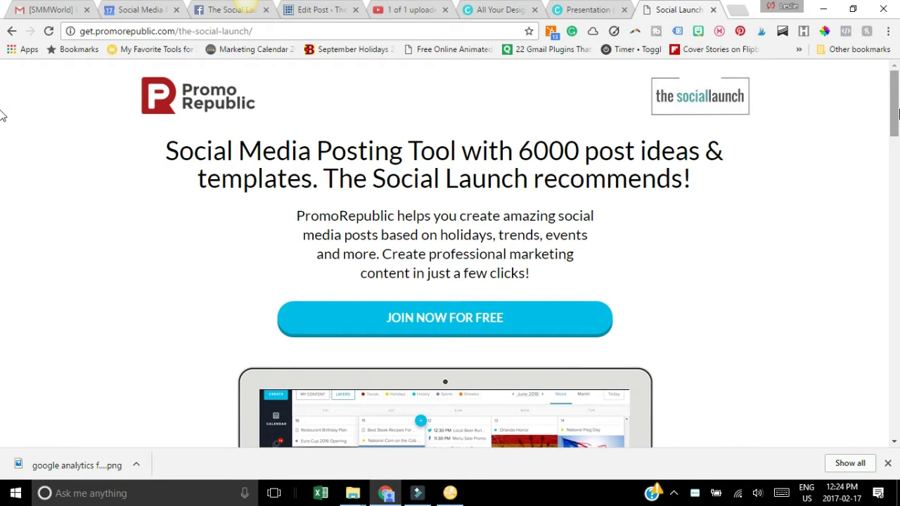
- Scroll down the Social Launch landing page to the Join Now for Free link
left_click_drag(899, 114, 899, 291)
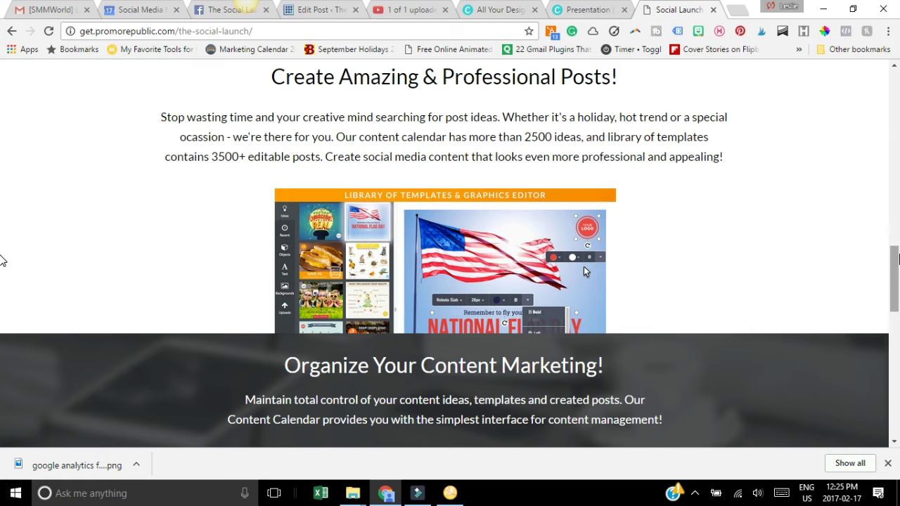
left_click_drag(894, 284, 896, 342)
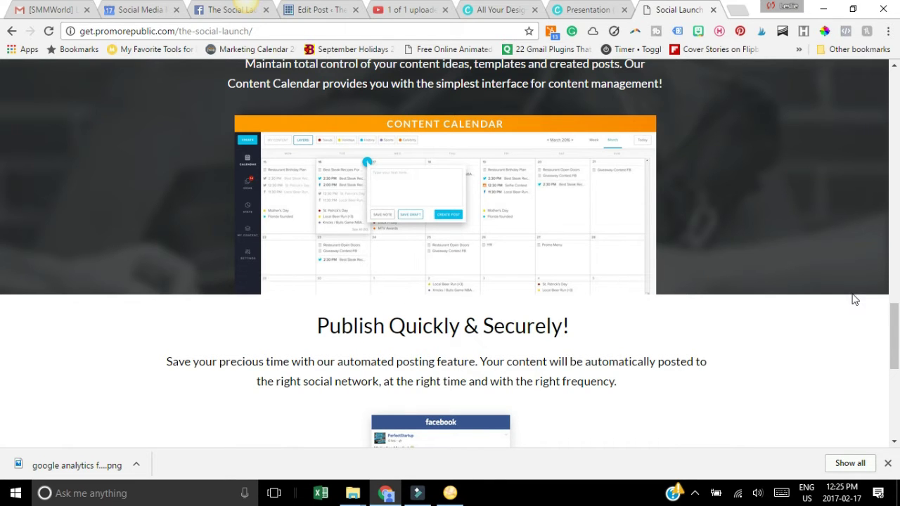
left_click_drag(895, 313, 895, 393)
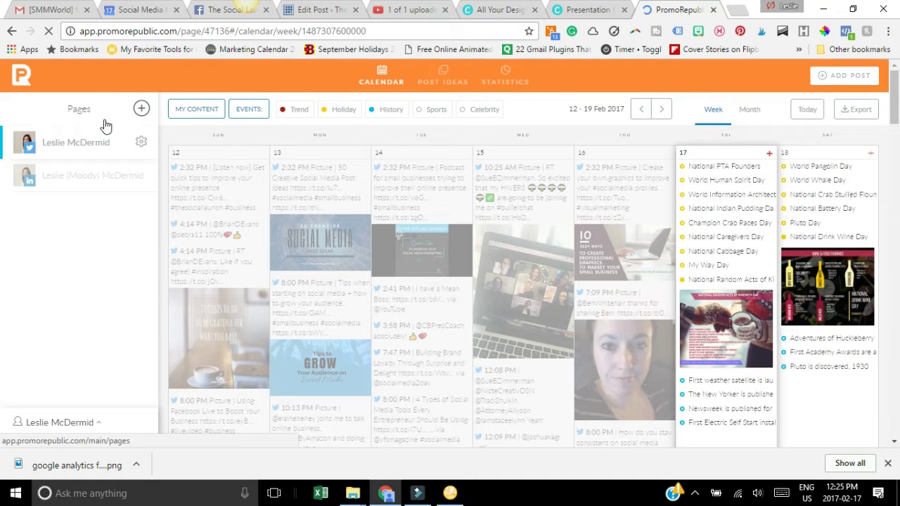
- Show the content calendar in Week view for 12–18 February 2017
left_click(142, 110)
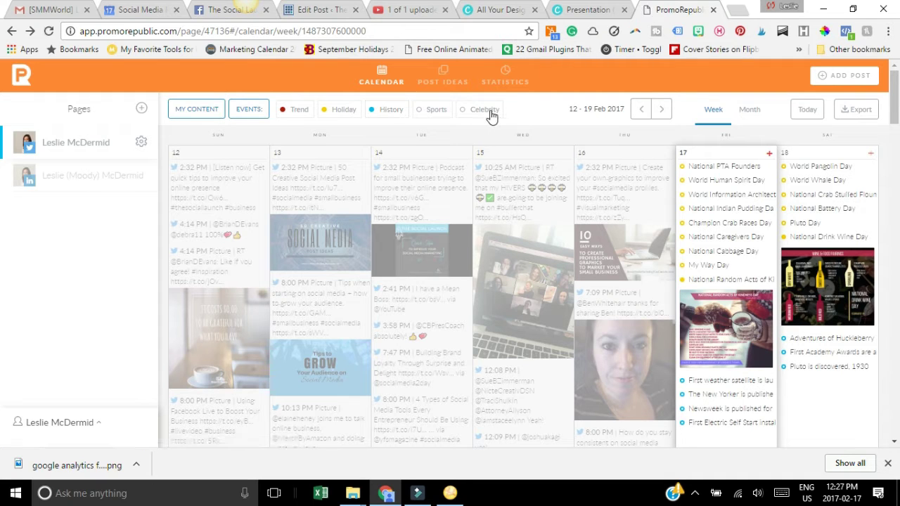
left_click(490, 111)
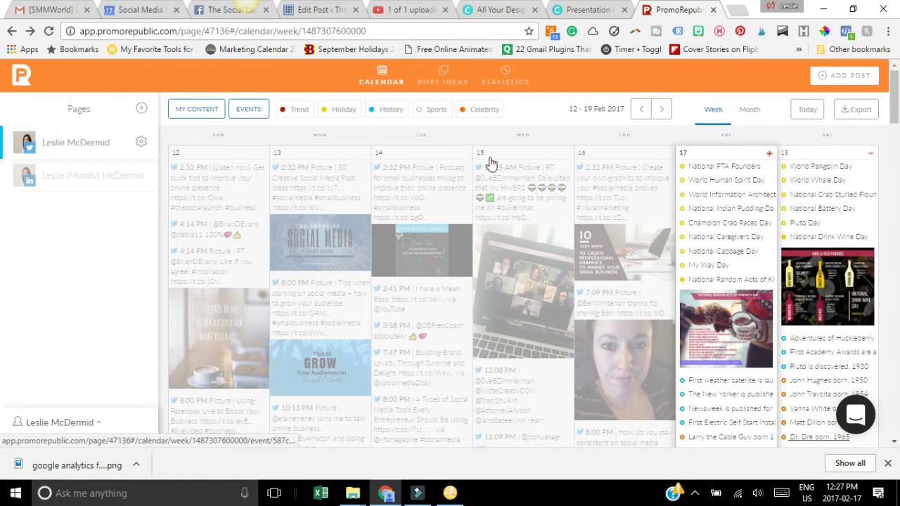
left_click(475, 110)
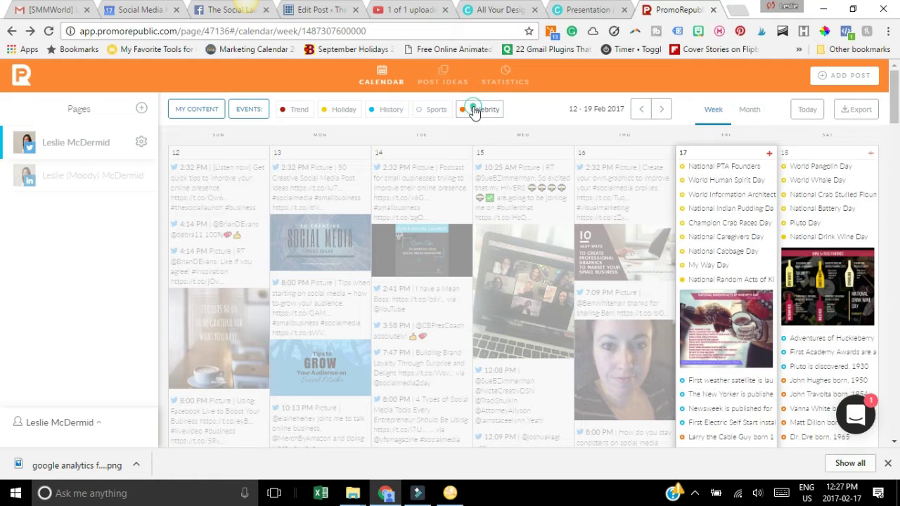
left_click(436, 110)
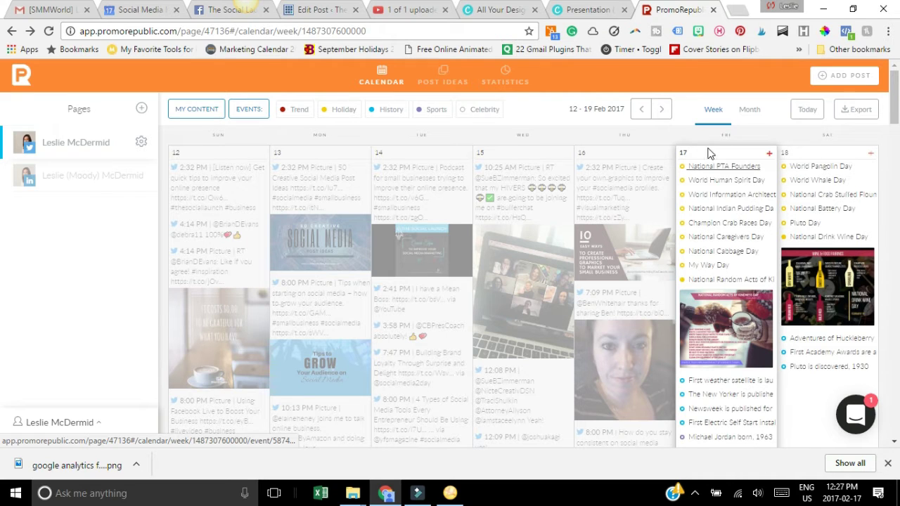
left_click(435, 110)
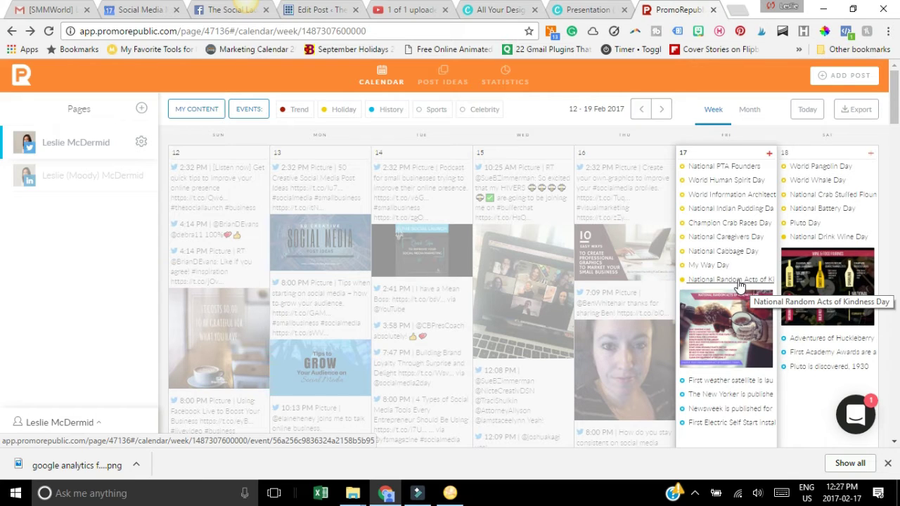
left_click(725, 285)
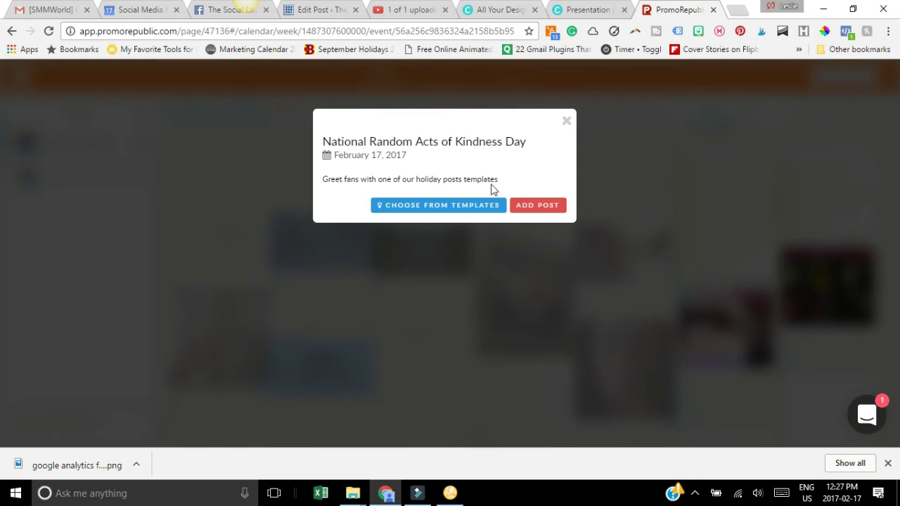
- Open Friday's National Random Acts of Kindness Day templates and pick the Kindness Day template
left_click(457, 208)
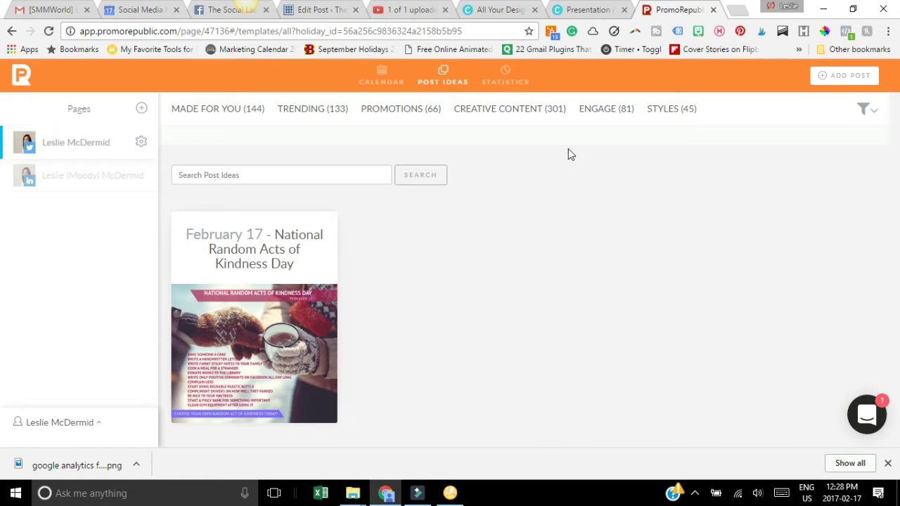
mouse_move(270, 386)
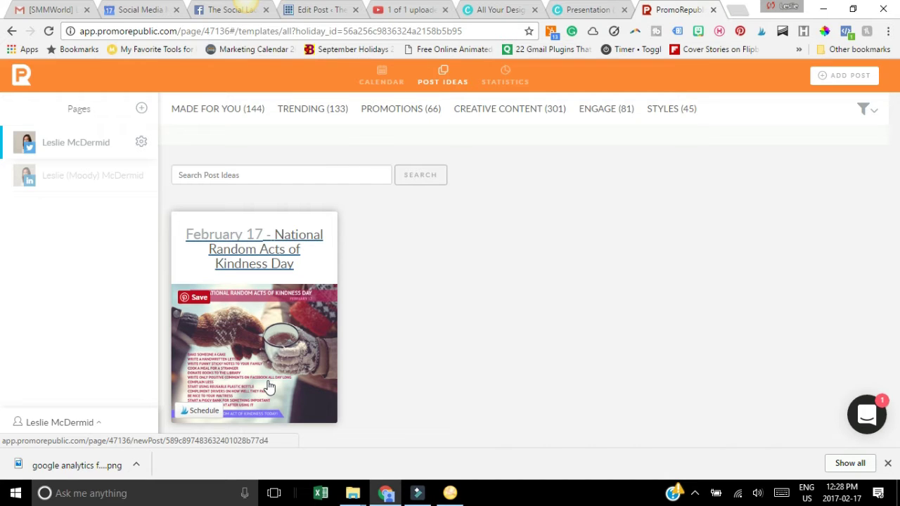
left_click(269, 386)
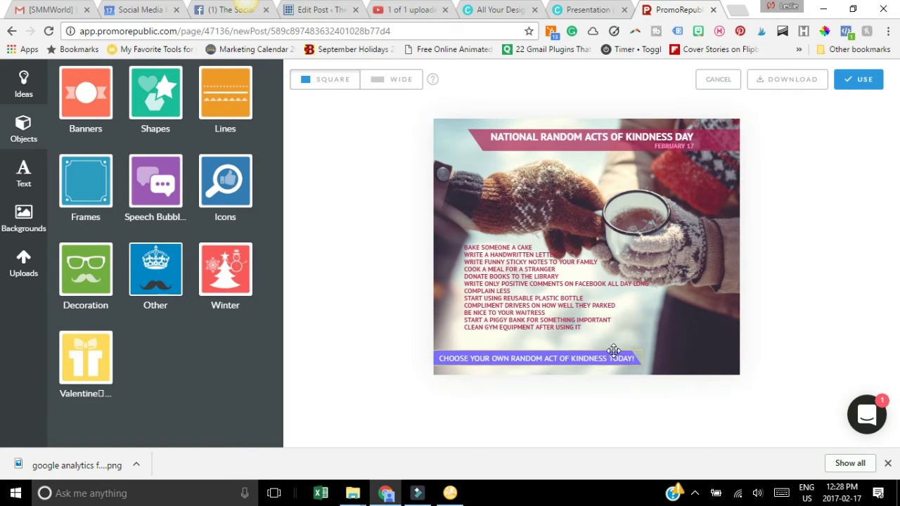
- Select the kindness ideas text block on the image and view the text options
left_click(540, 298)
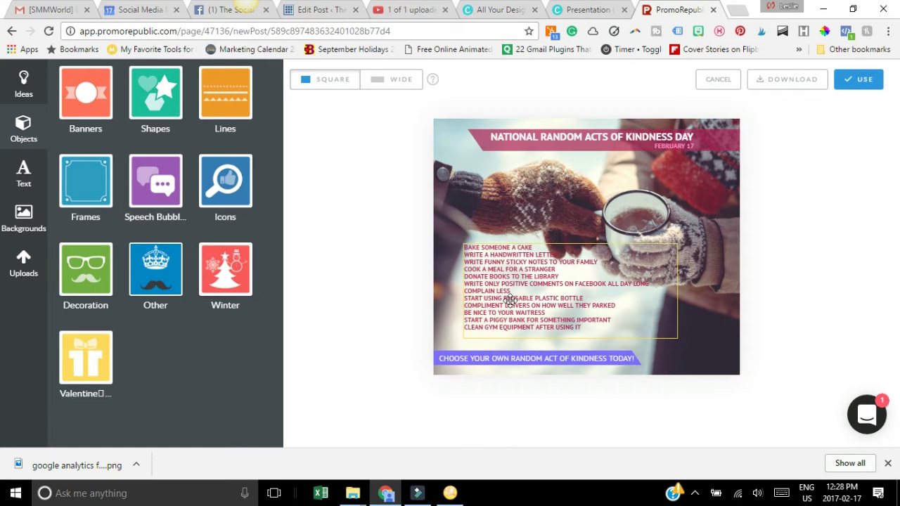
left_click(590, 330)
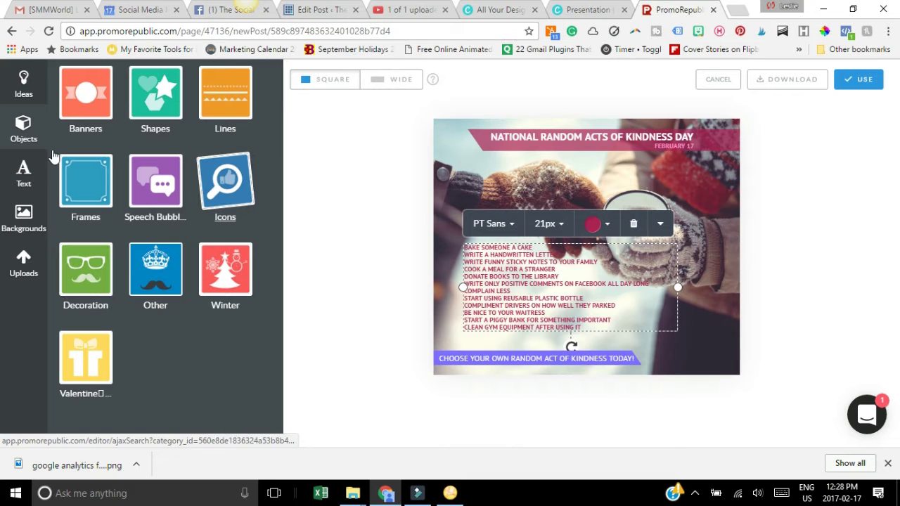
left_click(24, 177)
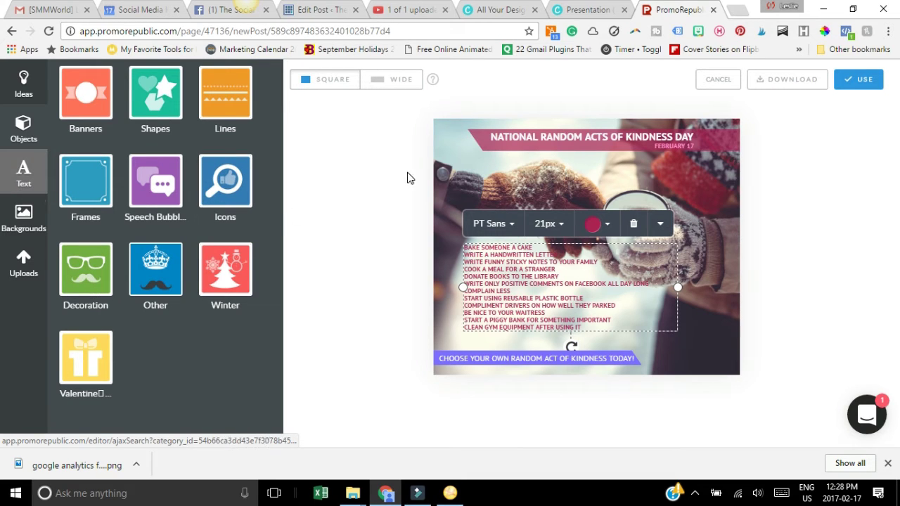
- Browse background photos and uploads, then use the Kindness Day image in a new post
left_click(438, 178)
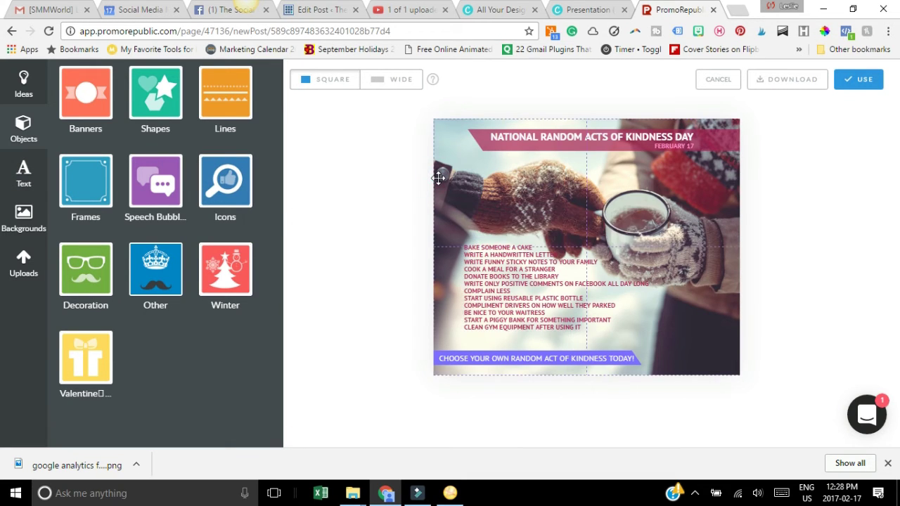
left_click(30, 224)
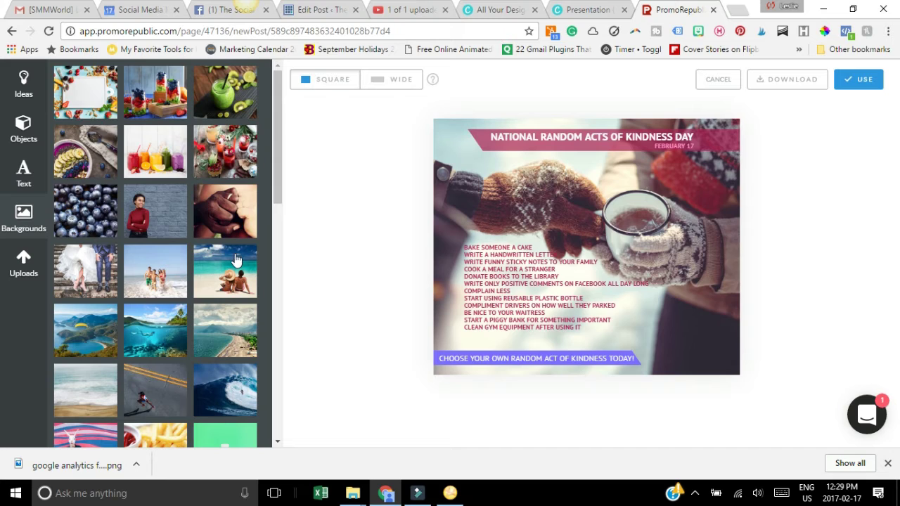
left_click(22, 269)
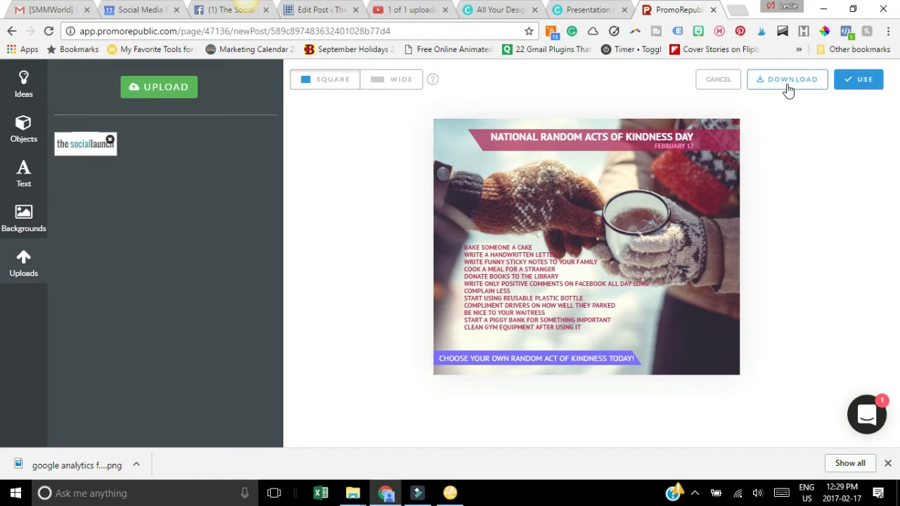
left_click(854, 88)
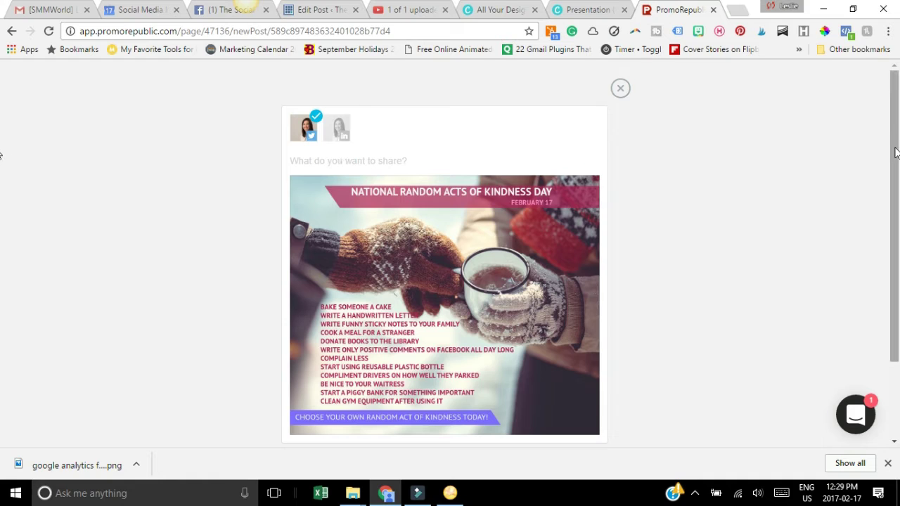
left_click_drag(896, 146, 898, 235)
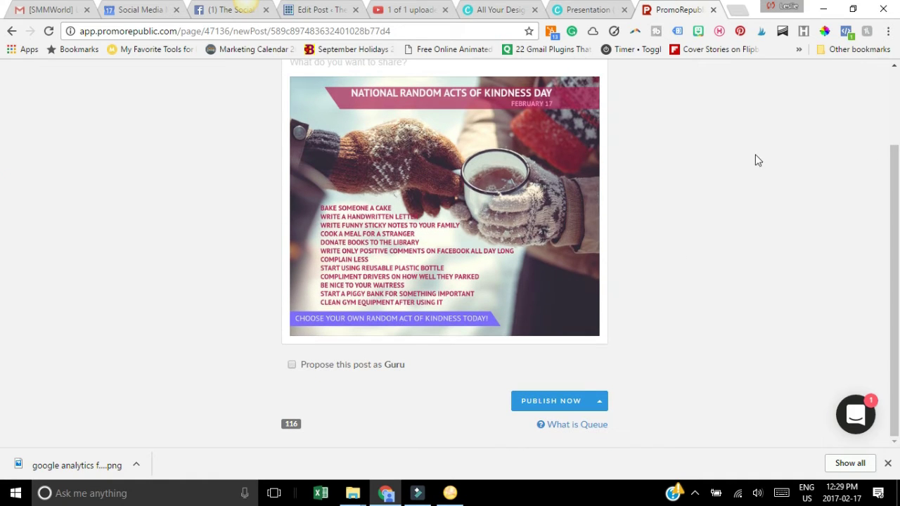
- Check the Publish Now scheduling options, then close and discard the unpublished Kindness Day post
left_click(598, 405)
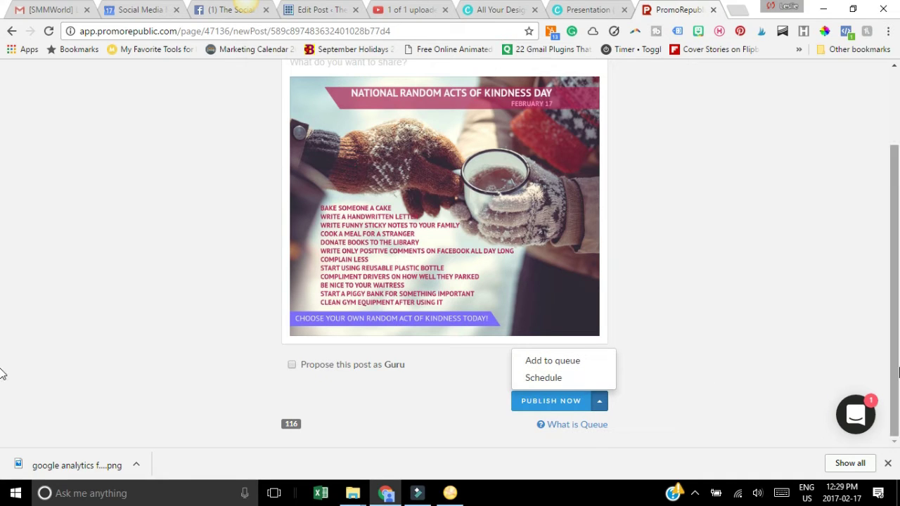
left_click_drag(899, 256, 899, 153)
left_click_drag(898, 299, 0, 165)
left_click(623, 92)
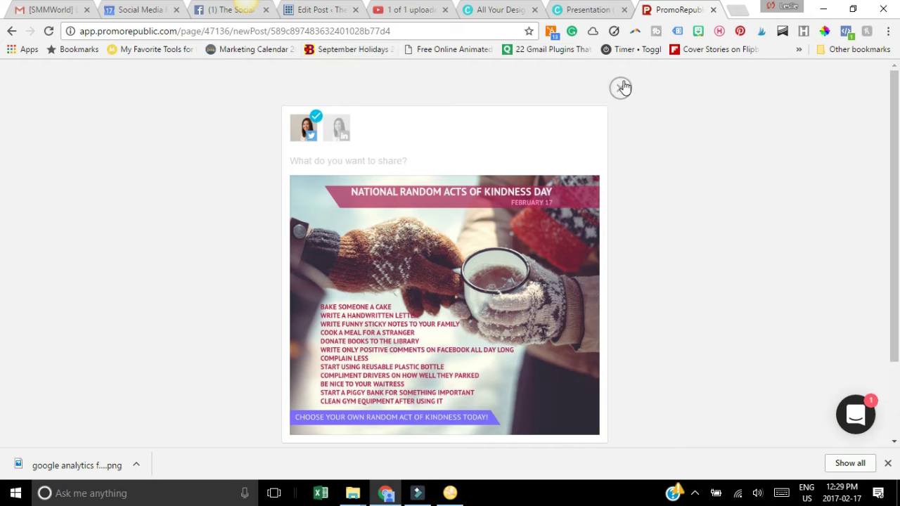
left_click(623, 85)
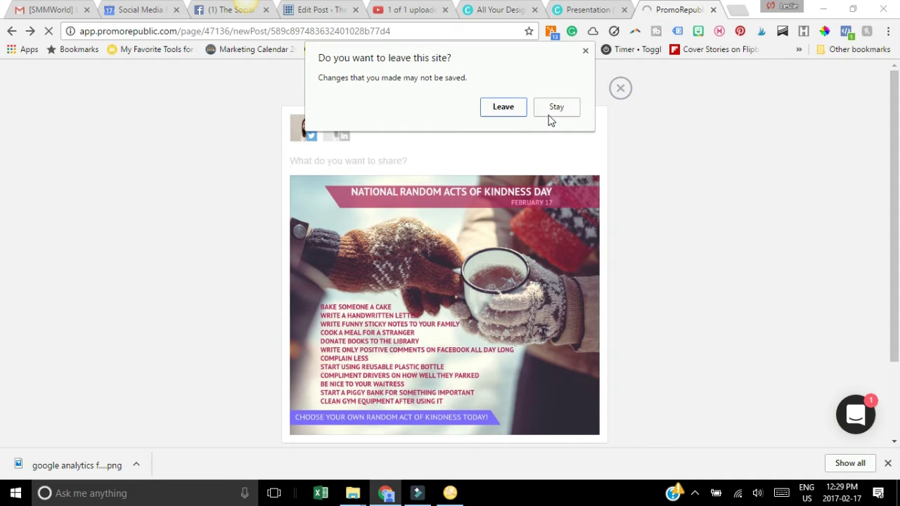
left_click(499, 109)
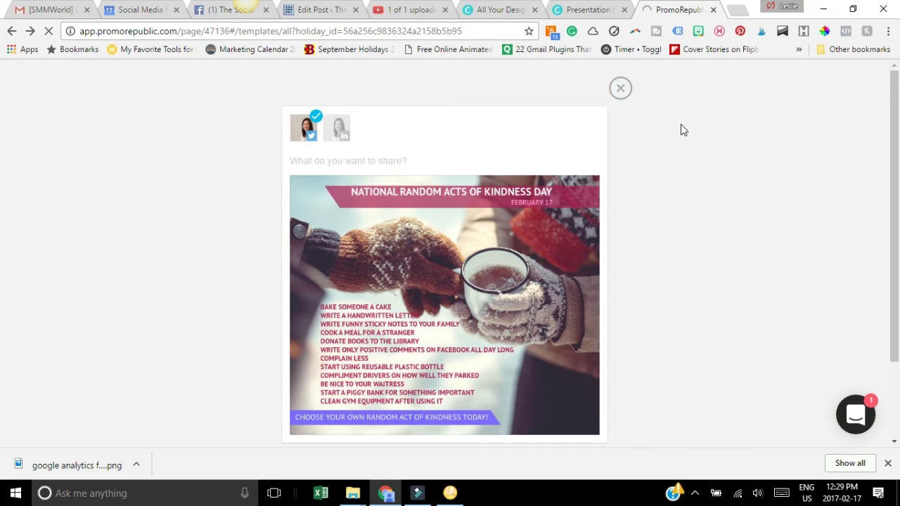
- Close the holiday post share window and show the 144 Made For You post ideas
left_click(618, 92)
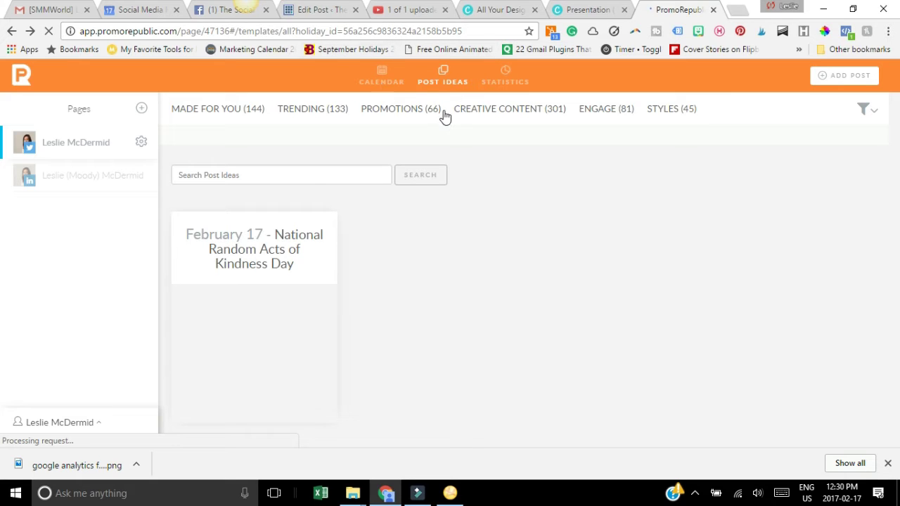
left_click(306, 112)
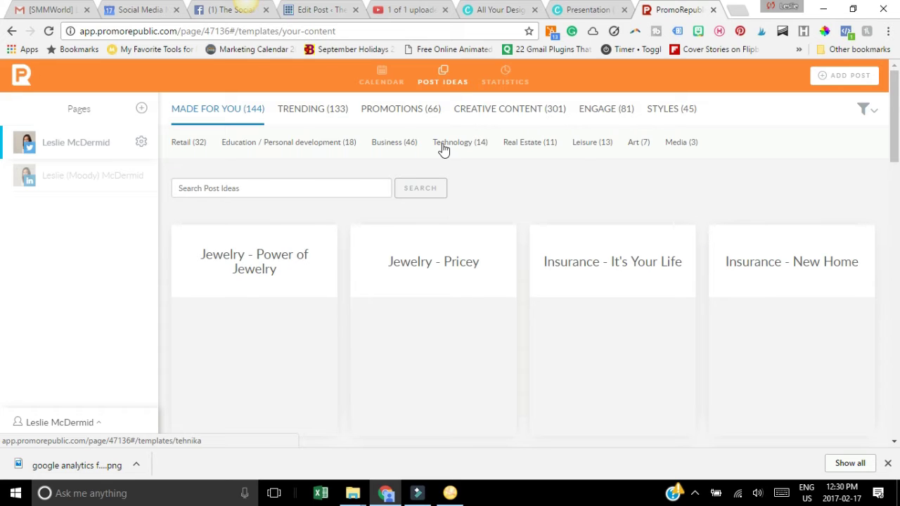
- Show the Real Estate (11) post ideas and scroll through the first template cards
left_click(443, 143)
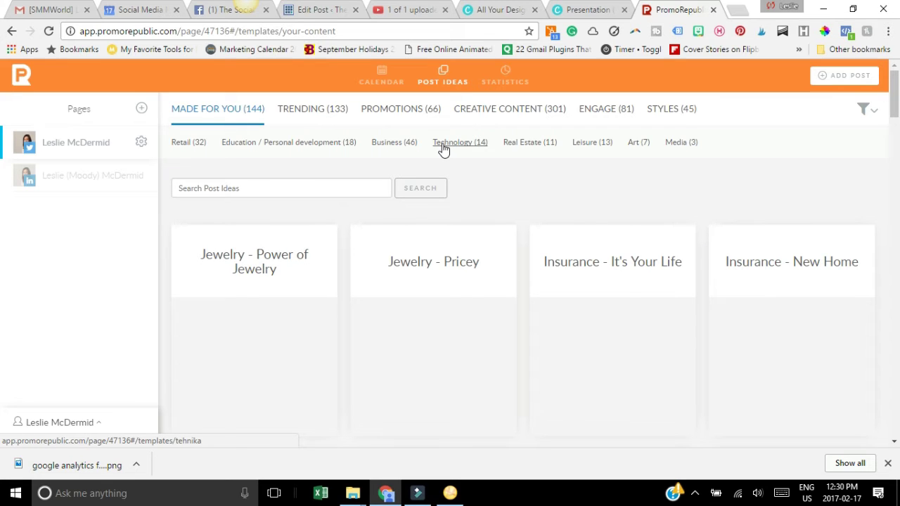
left_click(538, 149)
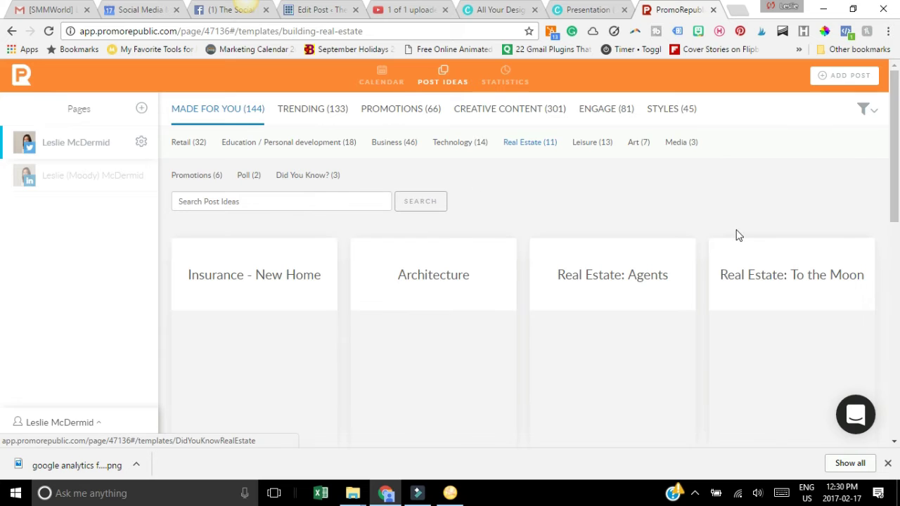
scroll(4, 172, "down", 2)
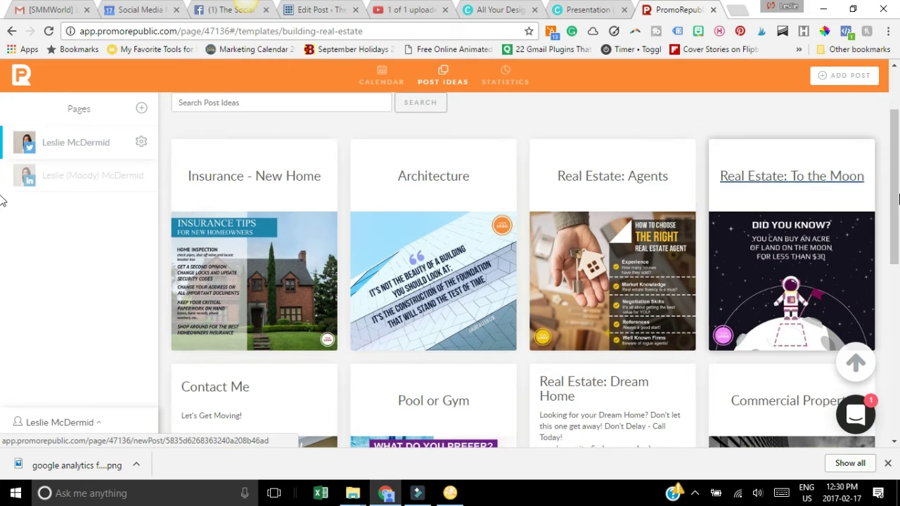
scroll(896, 200, "down", 1)
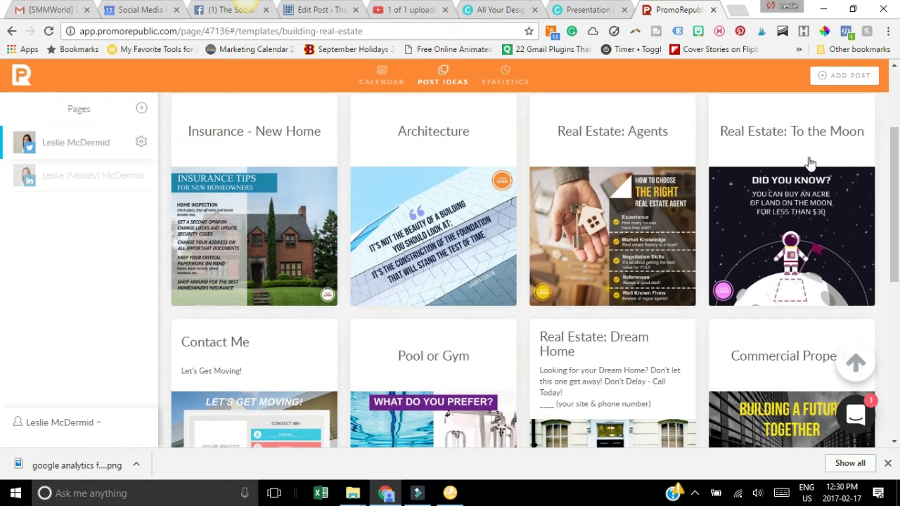
mouse_move(849, 184)
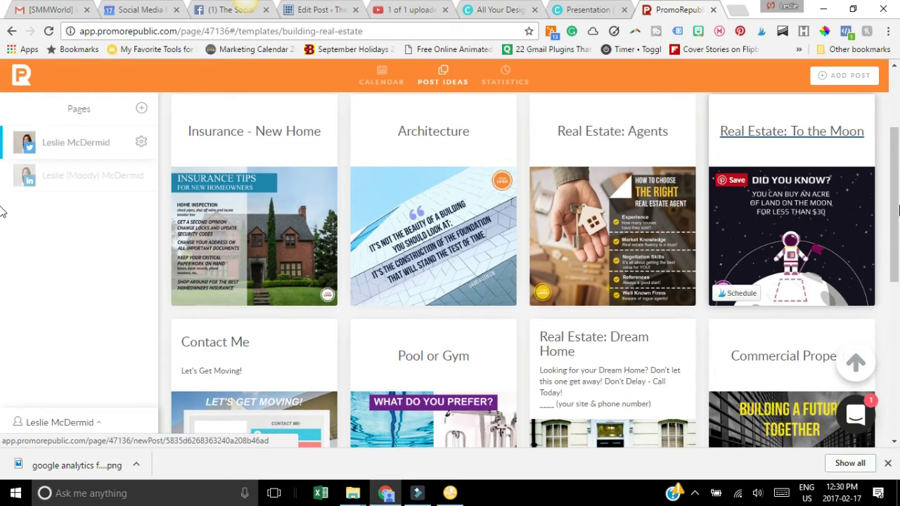
mouse_move(306, 251)
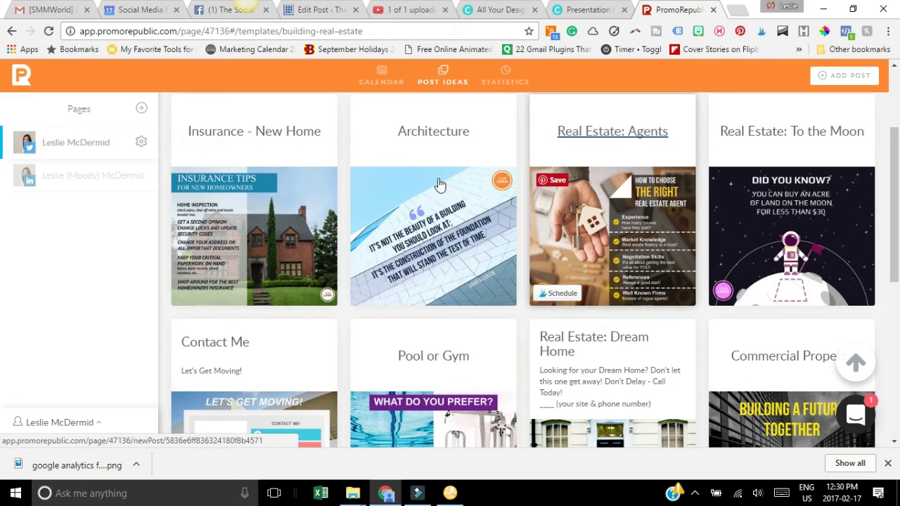
mouse_move(355, 200)
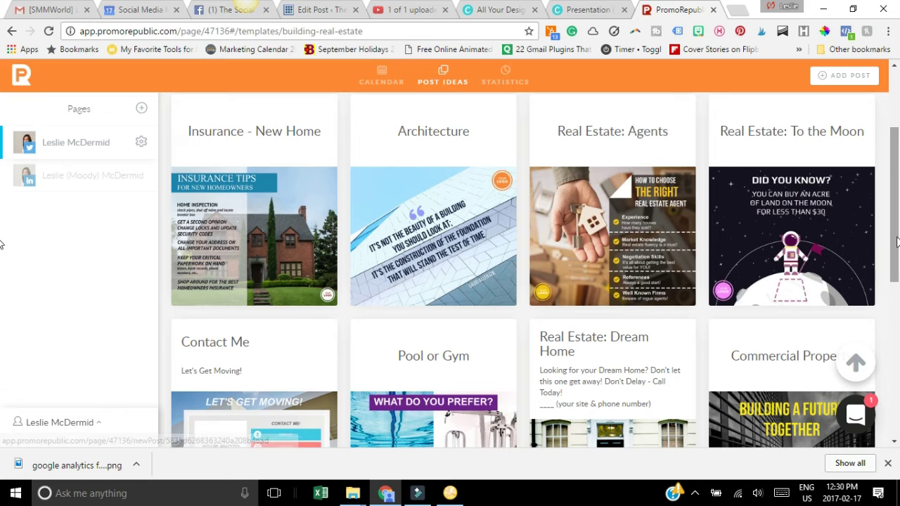
- Scroll to the end of the Real Estate templates, return to top, and filter to promotions
left_click_drag(897, 245, 898, 324)
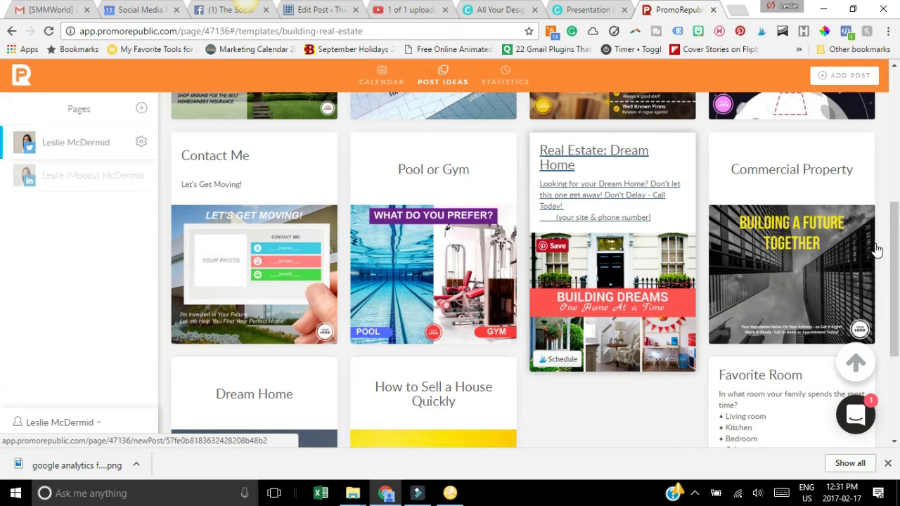
scroll(899, 248, "down", 2)
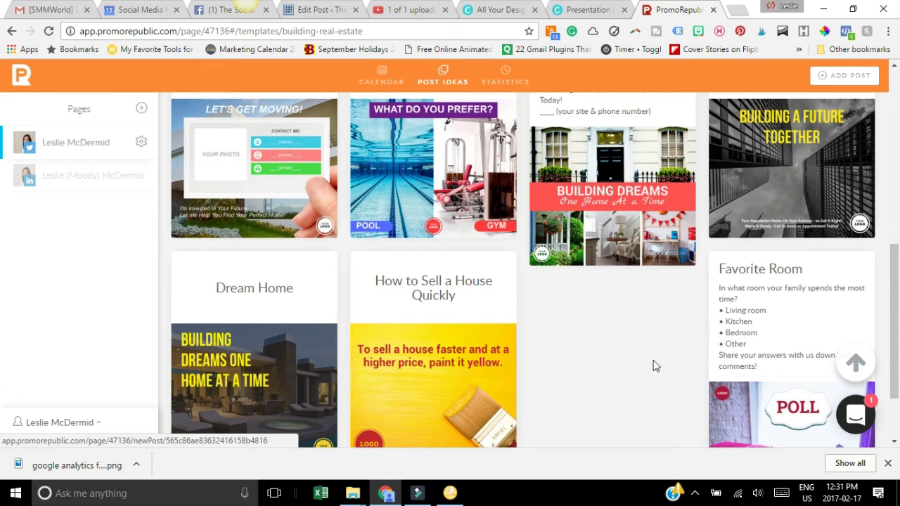
left_click_drag(899, 334, 897, 421)
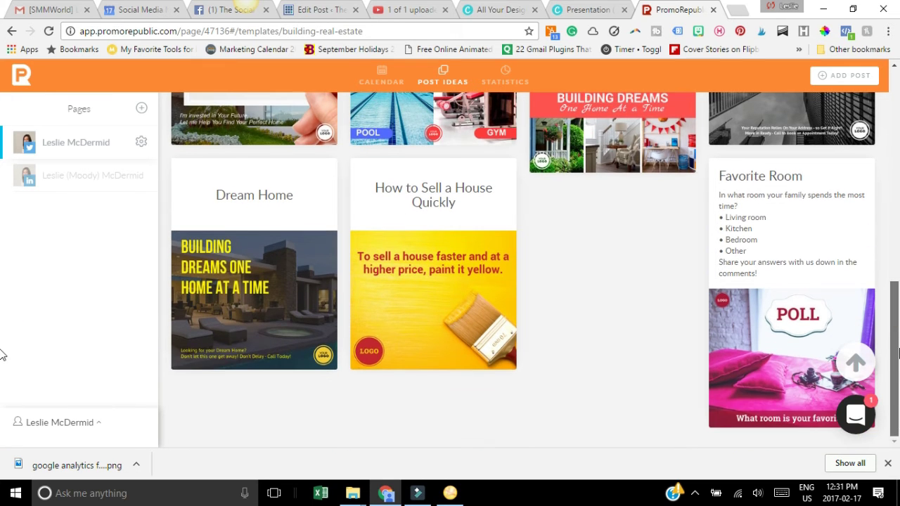
scroll(3, 282, "up", 7)
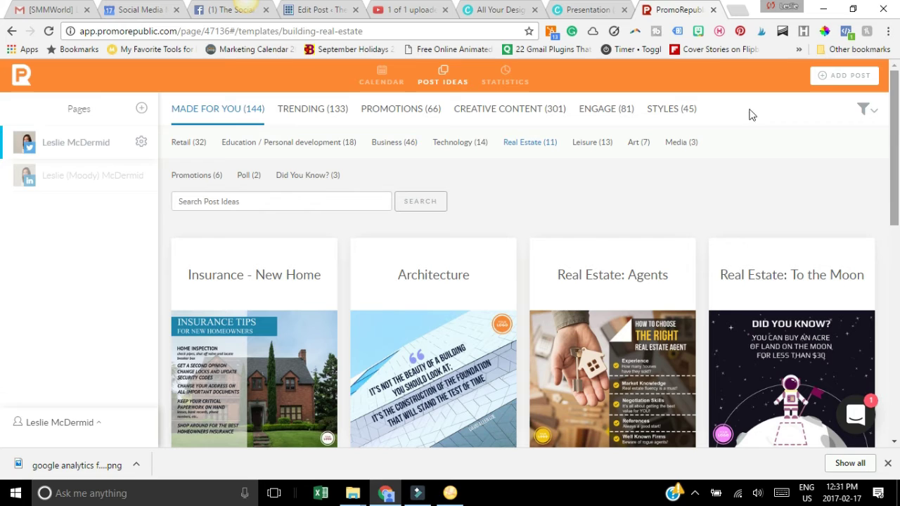
left_click(247, 176)
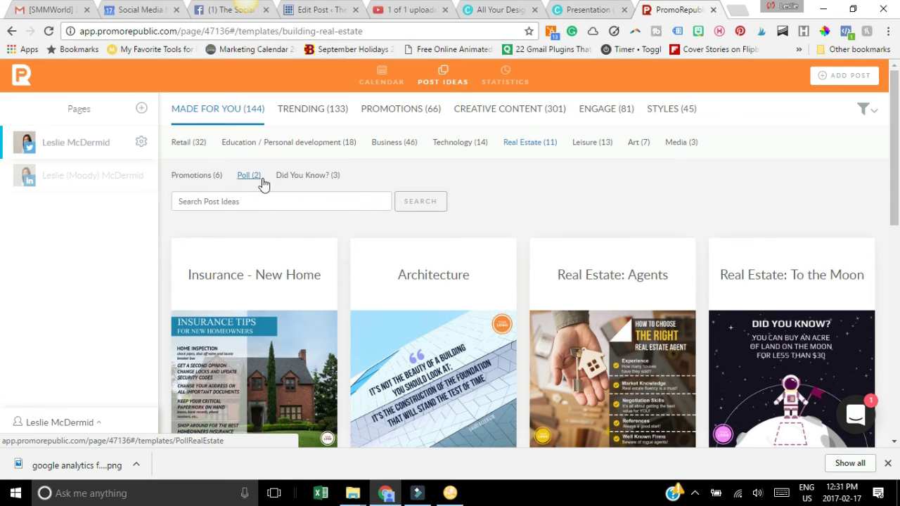
left_click(202, 175)
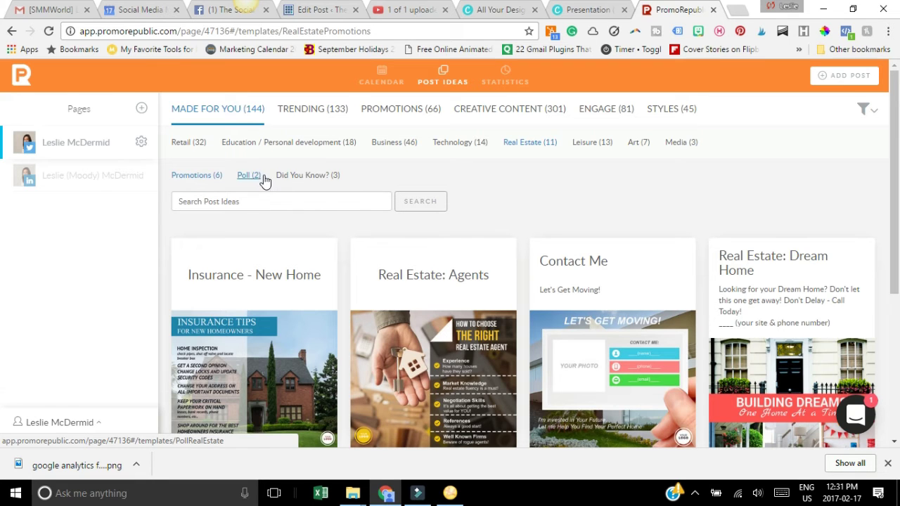
- Filter Real Estate ideas to the two Poll templates, Pool or Gym and Favorite Room
left_click(253, 177)
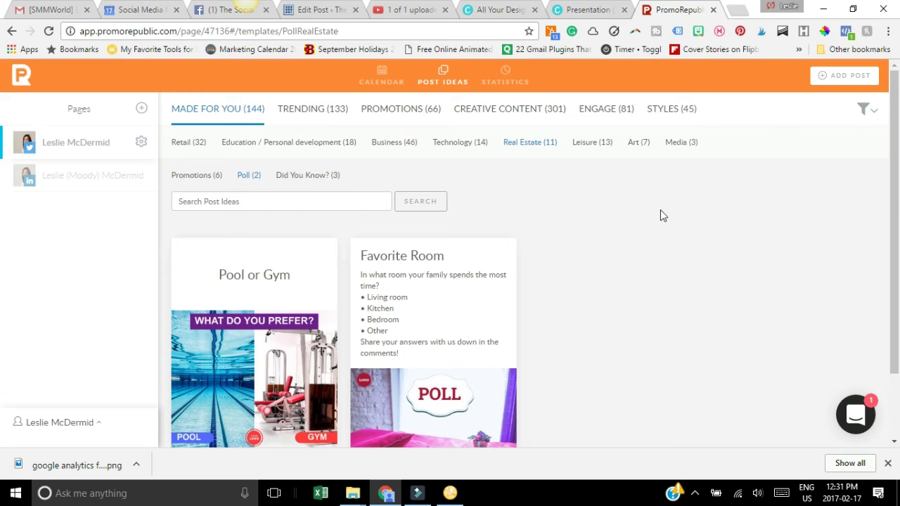
left_click_drag(895, 192, 897, 266)
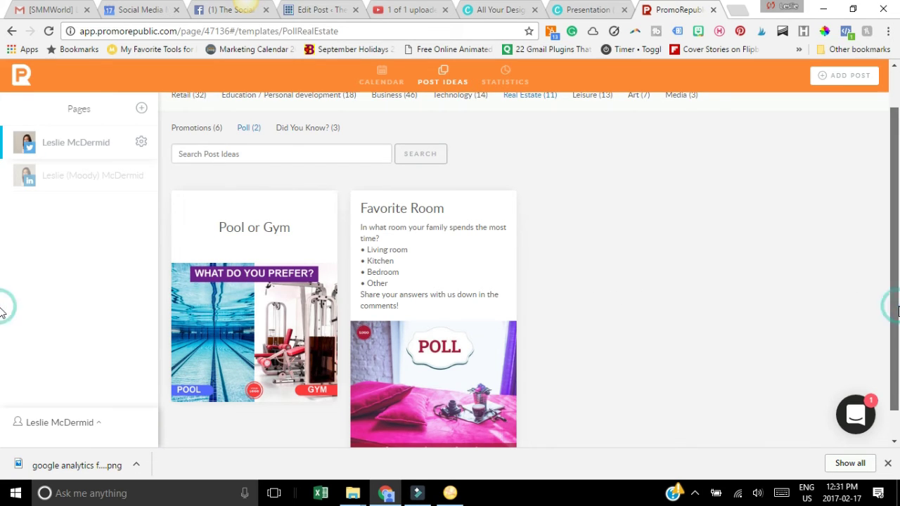
scroll(719, 267, "up", 2)
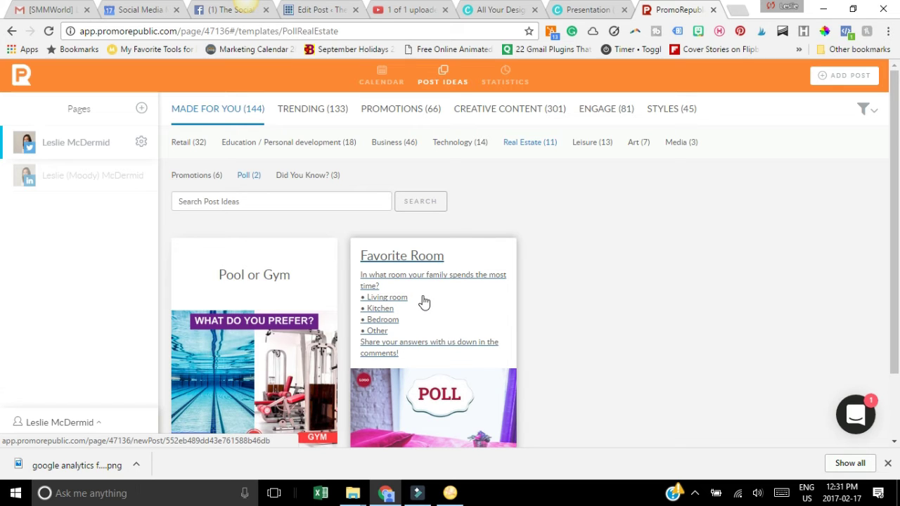
scroll(899, 399, "down", 1)
scroll(2, 399, "up", 1)
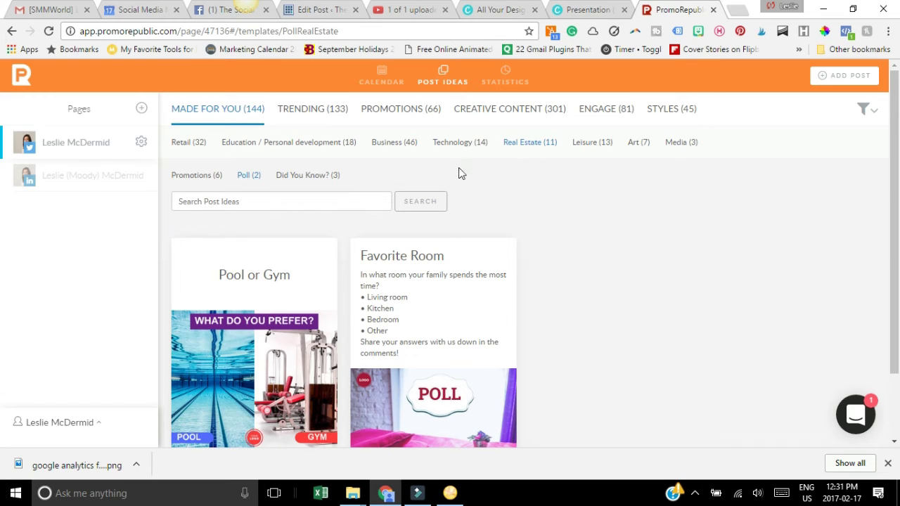
- Show the Art (7) post ideas, scroll through them, then switch to the 133 Trending ideas
left_click(635, 144)
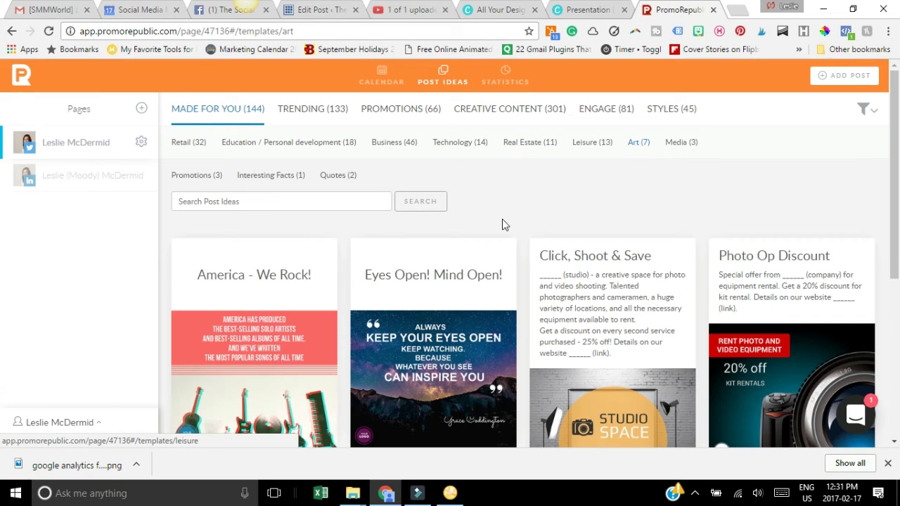
scroll(2, 211, "down", 2)
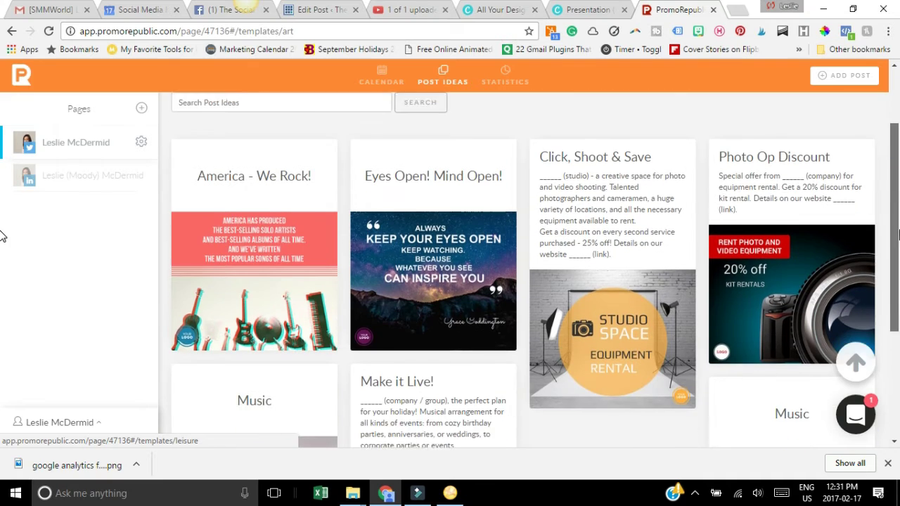
scroll(2, 301, "down", 3)
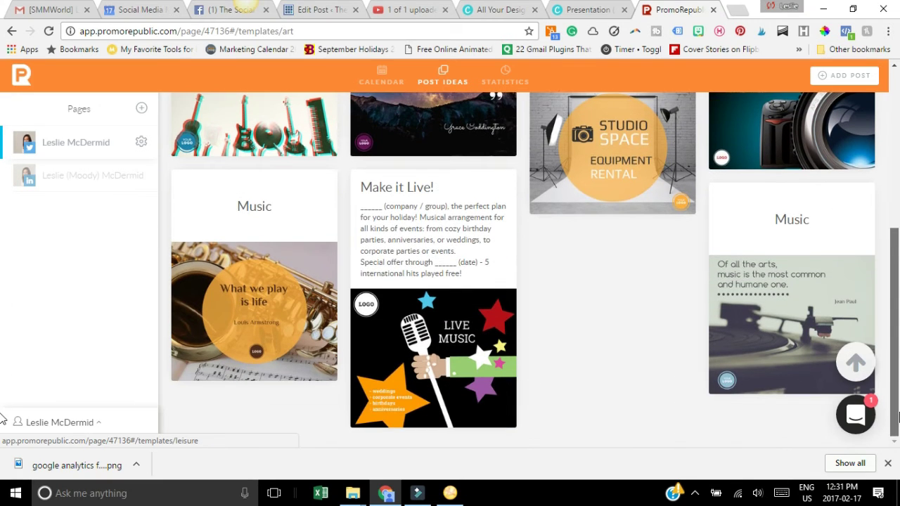
left_click_drag(896, 417, 896, 166)
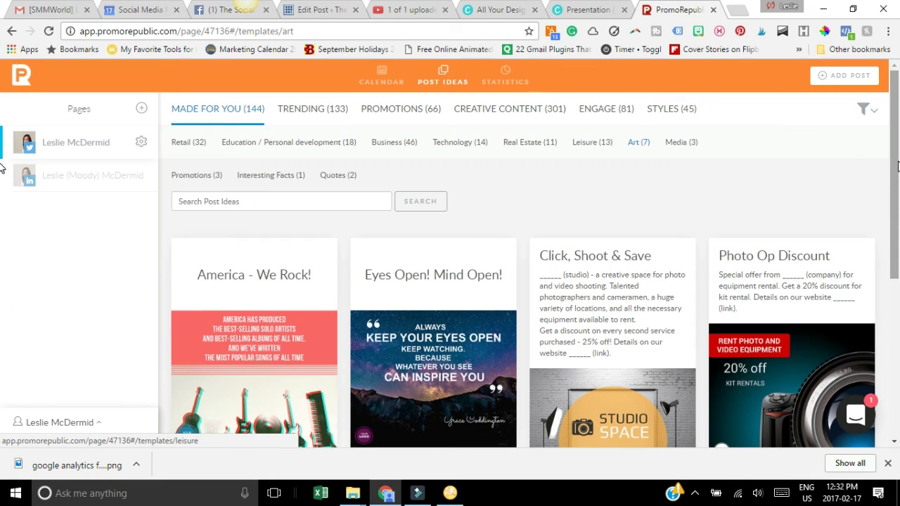
left_click(324, 111)
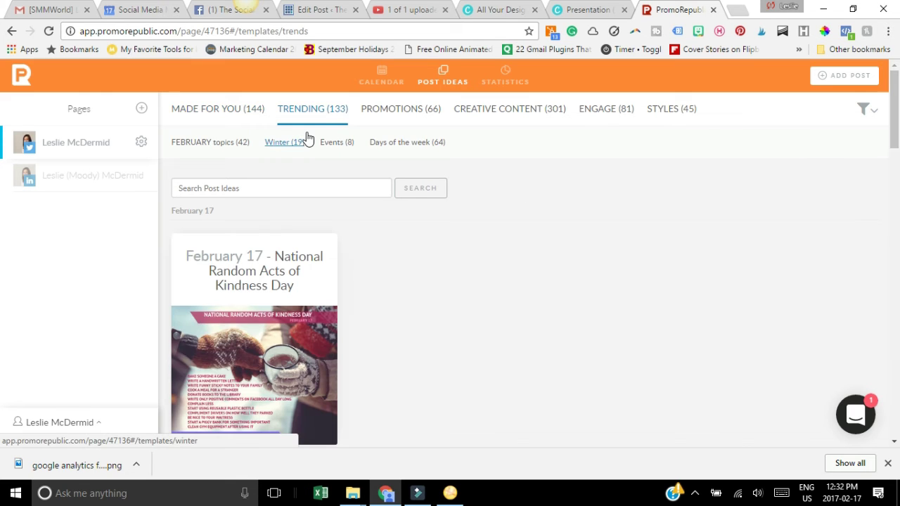
- View the February topics, then show the 19 Winter trending ideas like Winter Love and Winter - Home
left_click(216, 147)
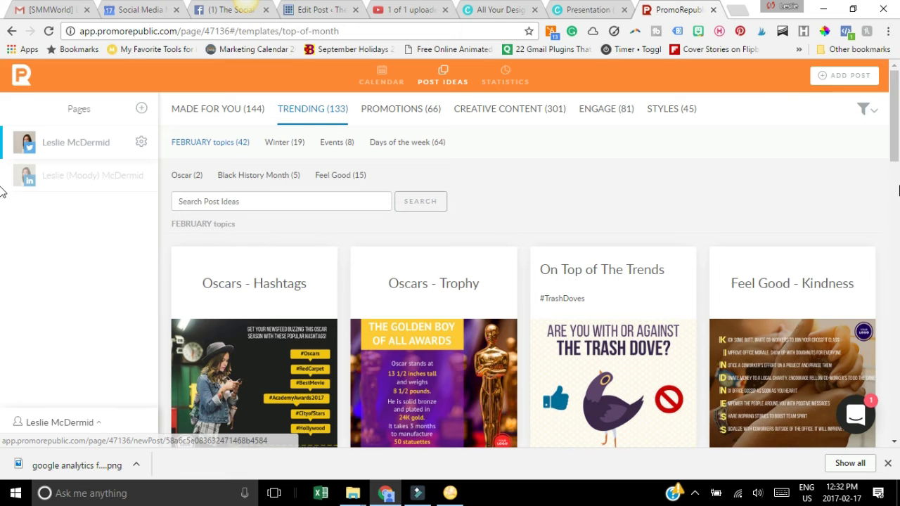
left_click_drag(895, 141, 898, 105)
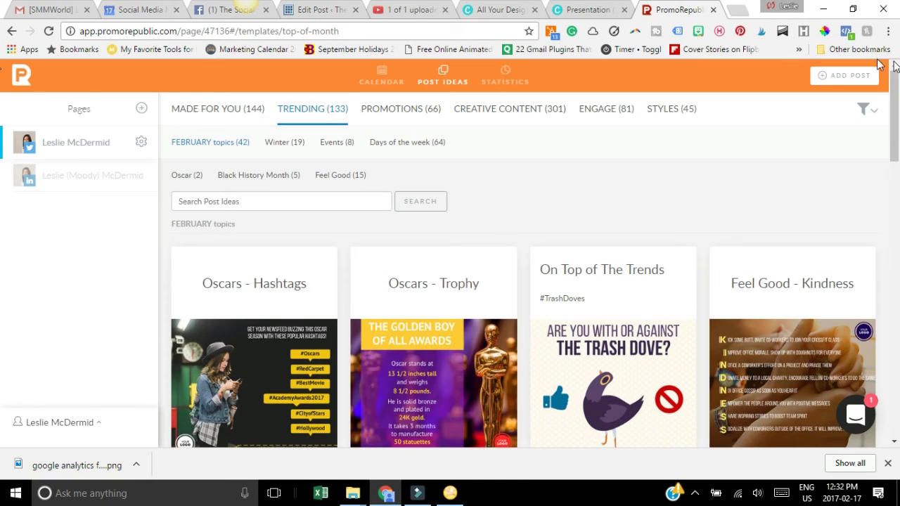
left_click(288, 146)
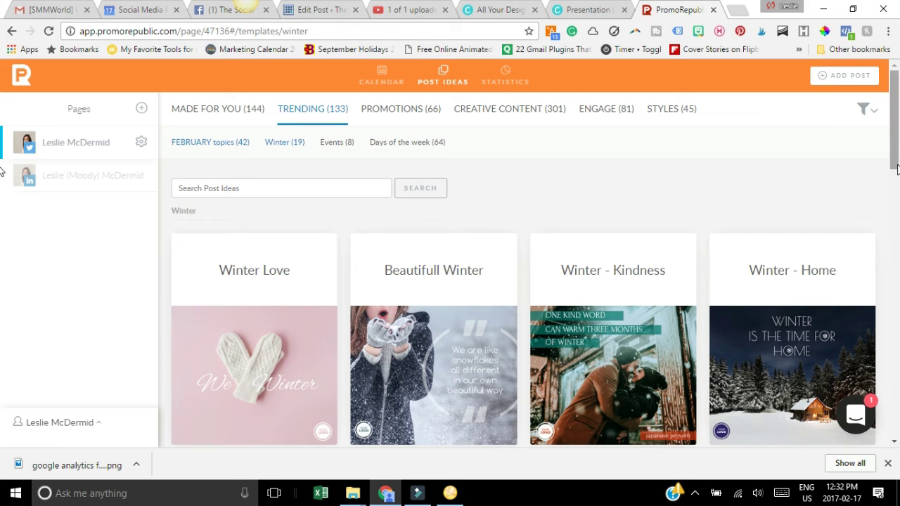
- Scroll through the 19 Winter post ideas, from Winter Love to Winter - Bucket List, and back up
left_click_drag(895, 161, 895, 338)
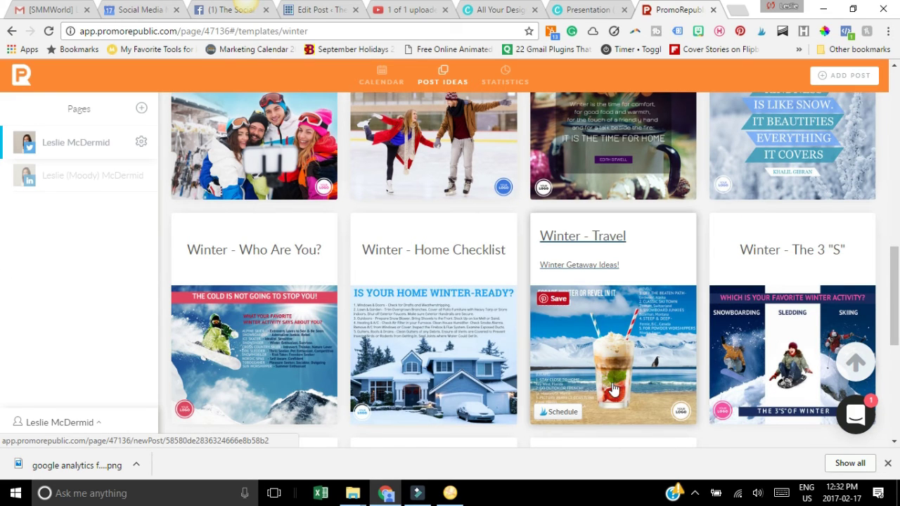
left_click_drag(897, 291, 897, 73)
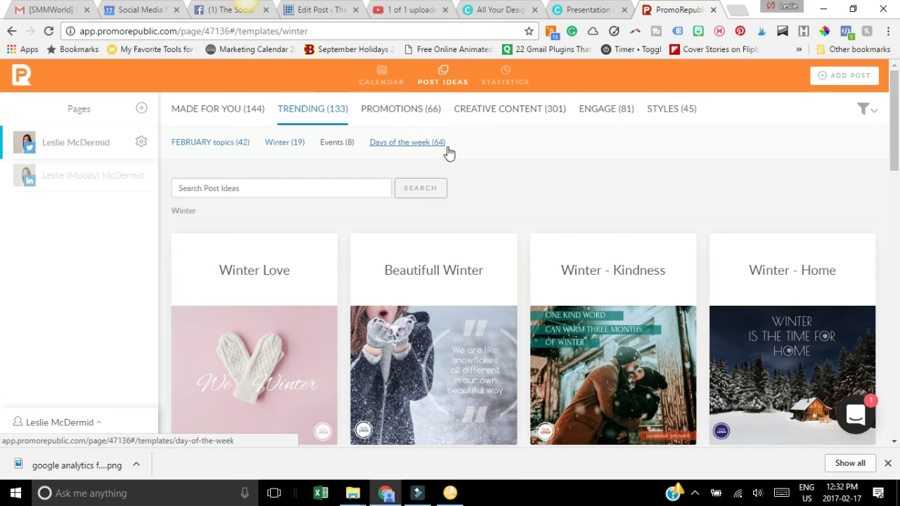
- Show the Days of the week ideas and browse the Friday templates like #FREESHIPPINGFRIDAY
left_click(422, 146)
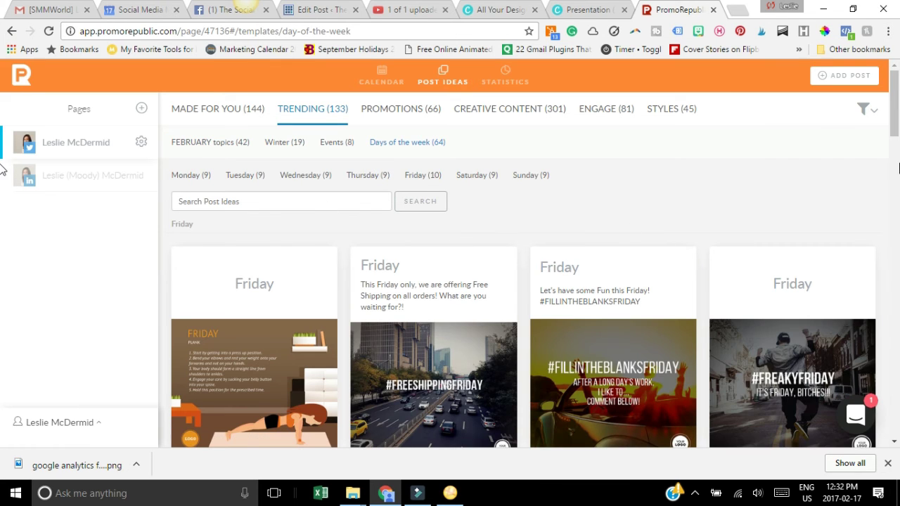
left_click_drag(896, 118, 896, 144)
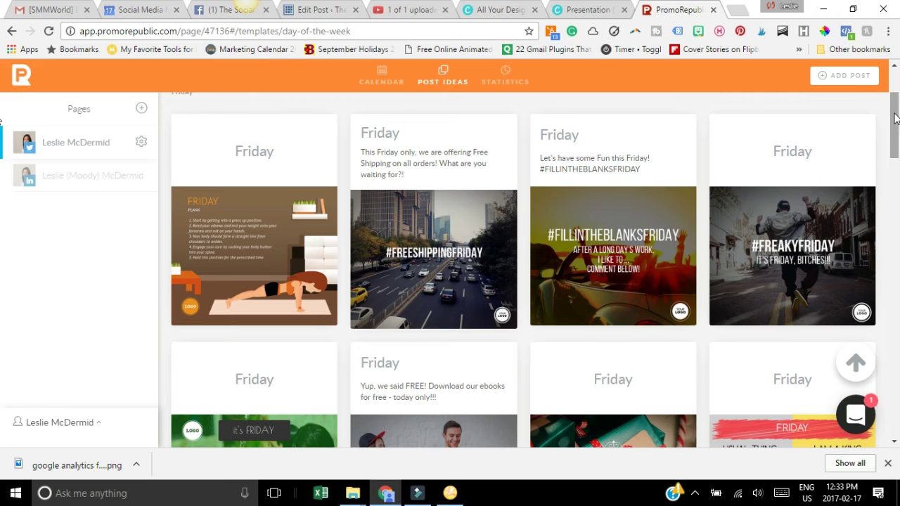
left_click_drag(896, 119, 899, 162)
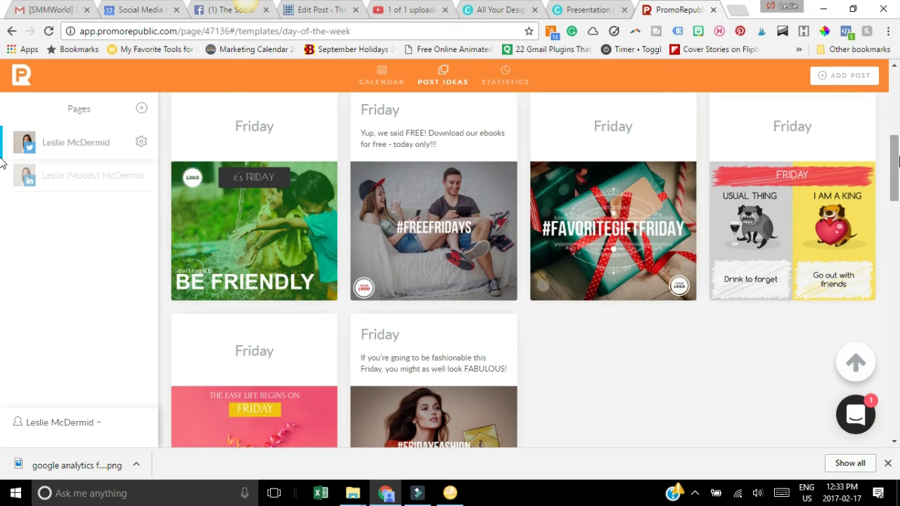
mouse_move(818, 169)
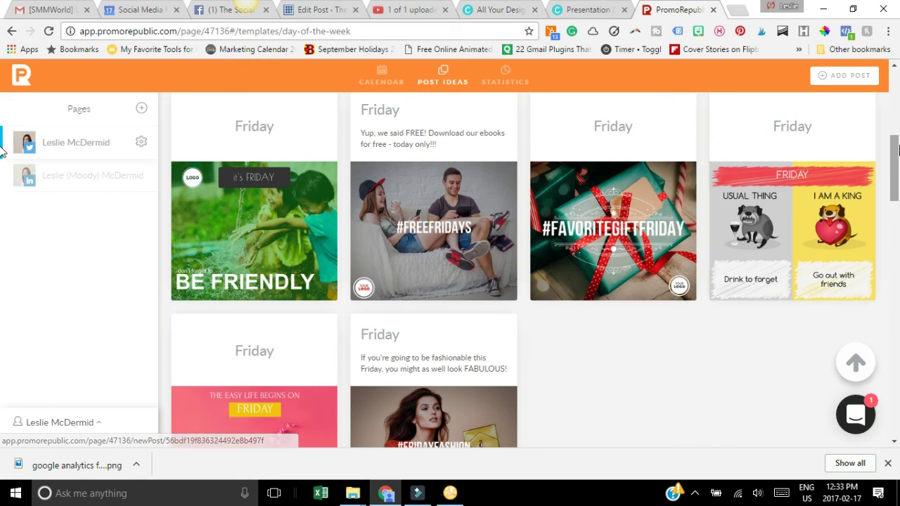
scroll(895, 151, "up", 1)
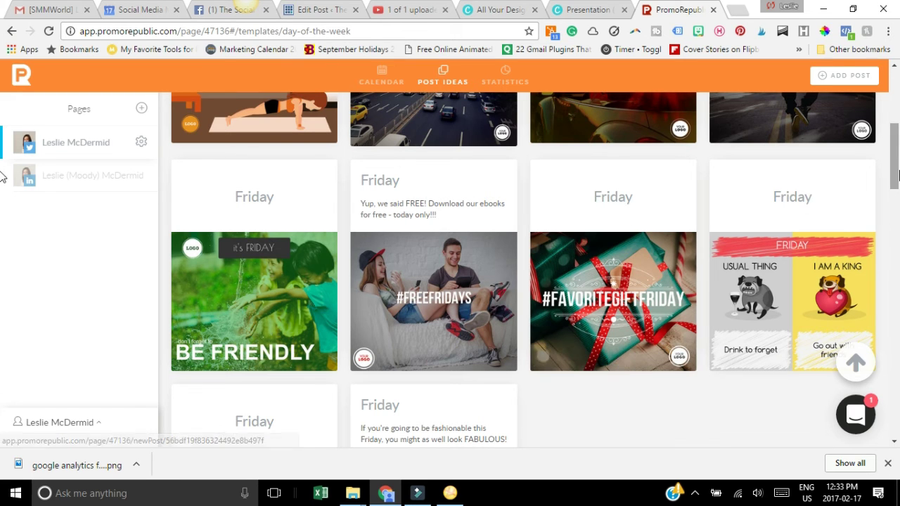
left_click_drag(891, 172, 895, 107)
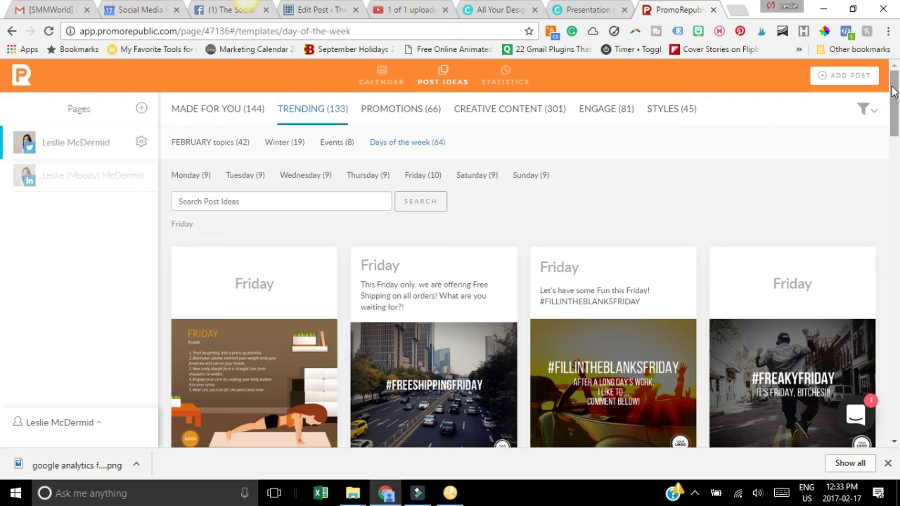
- Browse Creative Content ideas from Quotes - Trips to Season Greetings, then return to the calendar
left_click(520, 114)
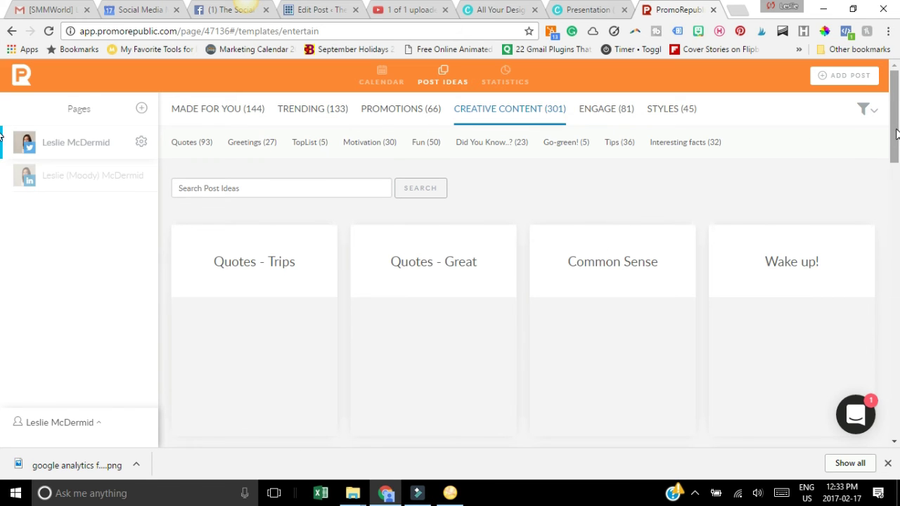
scroll(896, 134, "down", 5)
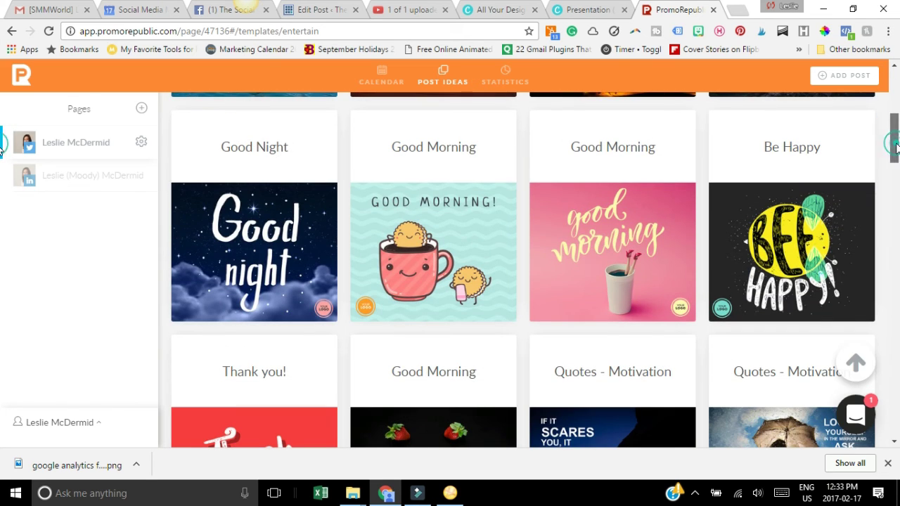
left_click_drag(896, 147, 896, 199)
left_click_drag(2, 200, 2, 353)
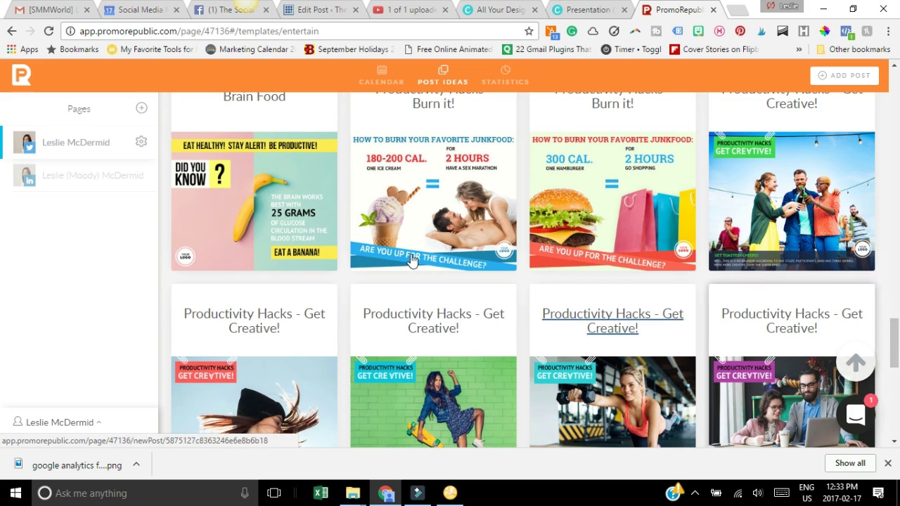
mouse_move(251, 277)
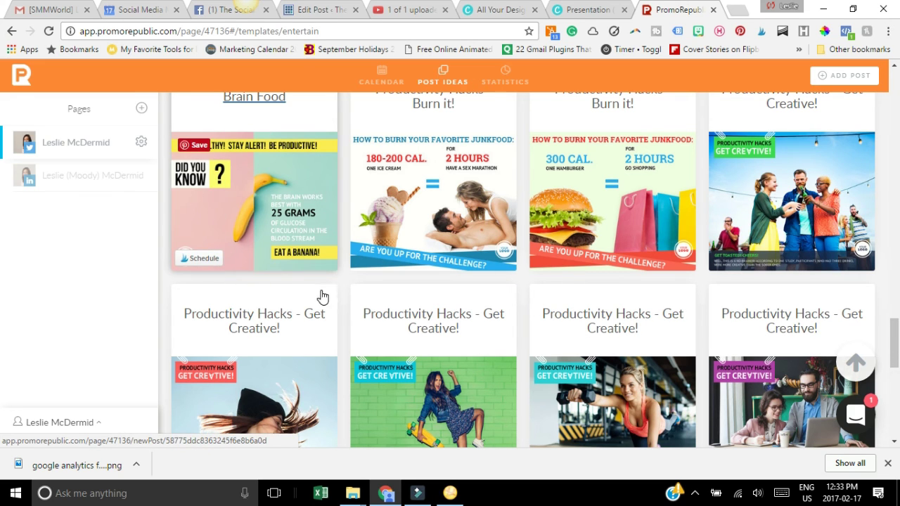
mouse_move(869, 201)
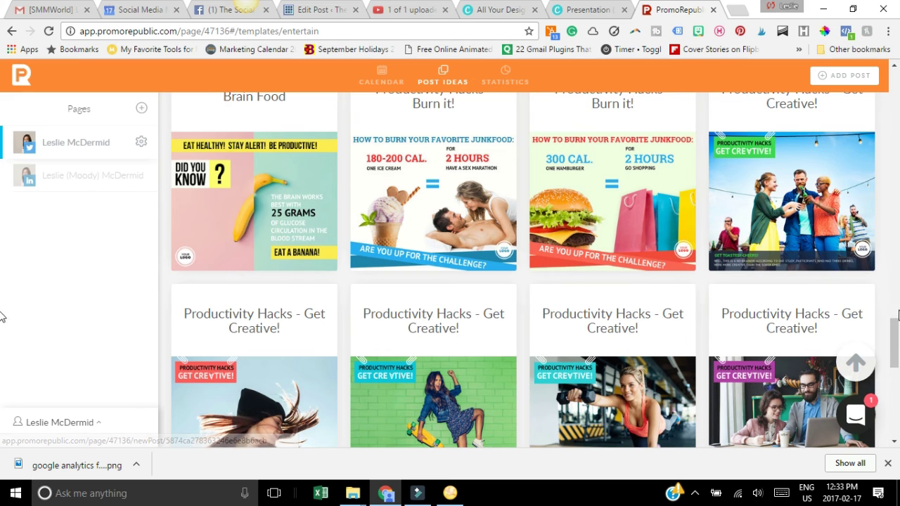
left_click_drag(895, 344, 895, 434)
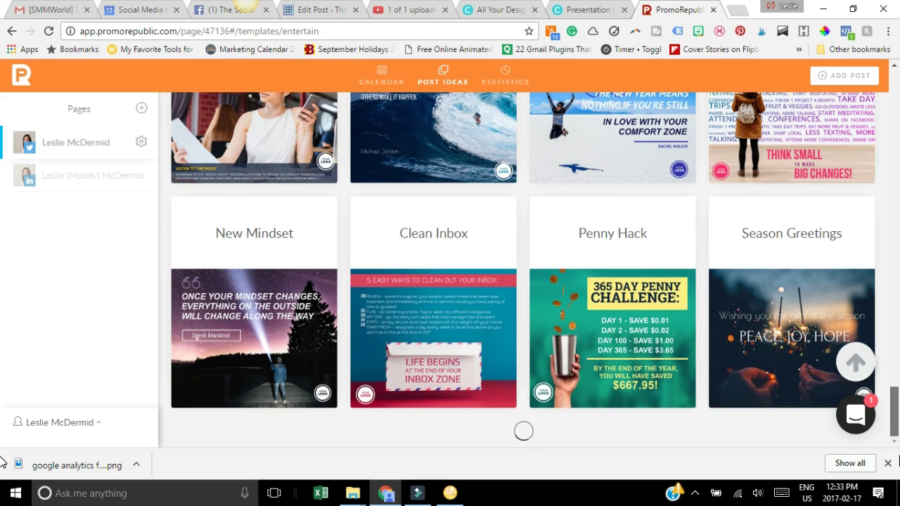
left_click(891, 86)
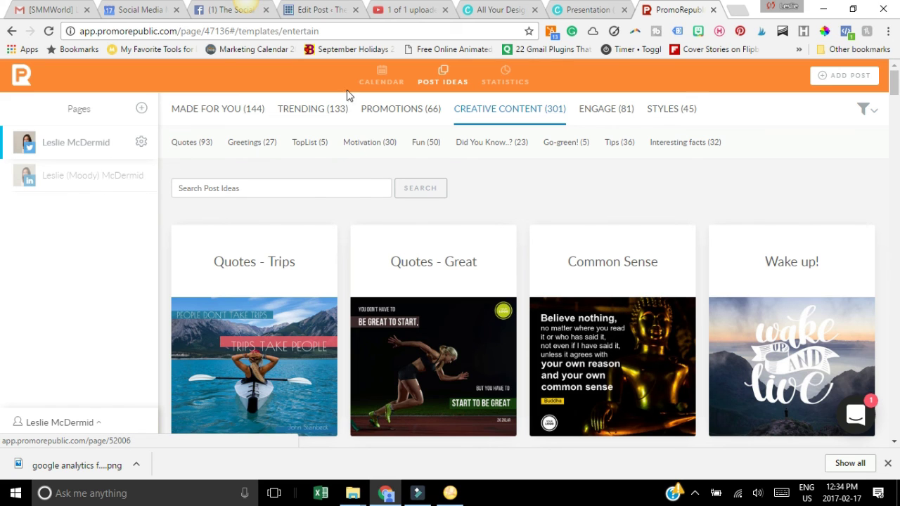
left_click(376, 83)
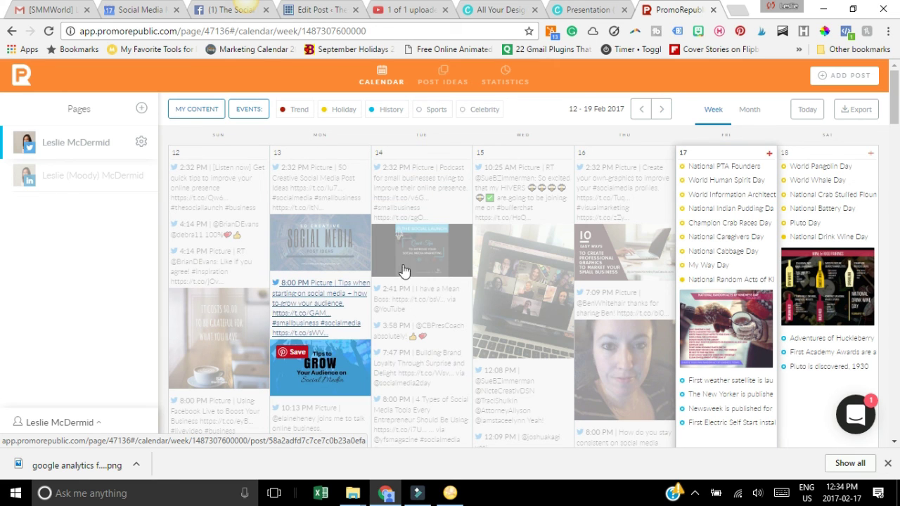
- Toggle MY CONTENT off and on so the 12–19 Feb week shows the tweets with events
left_click(207, 112)
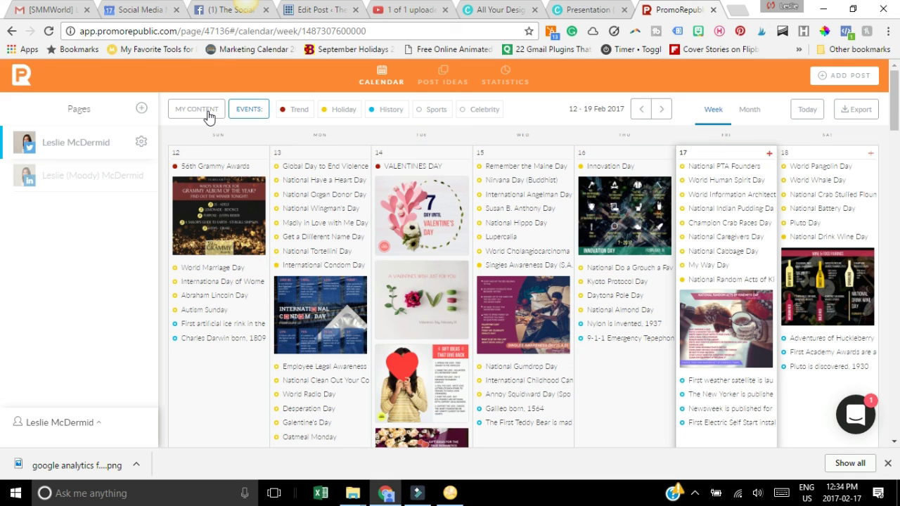
left_click(207, 113)
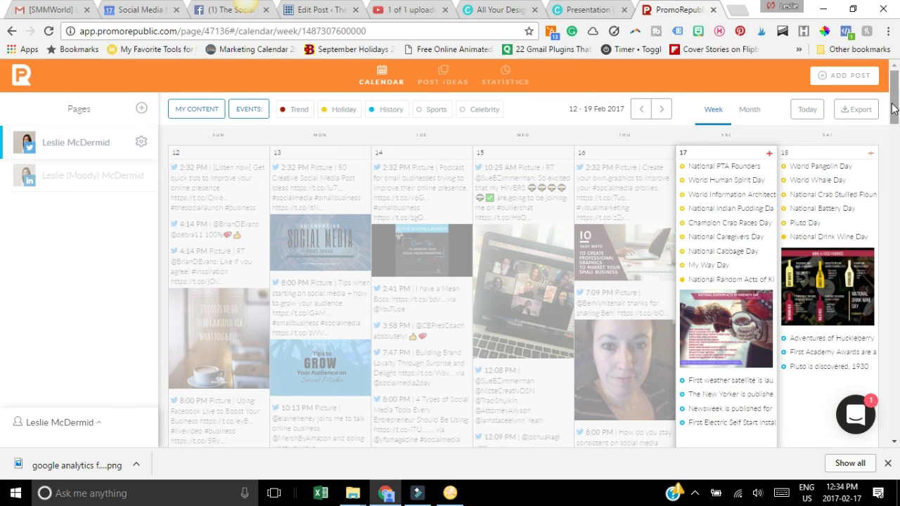
scroll(894, 153, "down", 5)
scroll(5, 112, "up", 5)
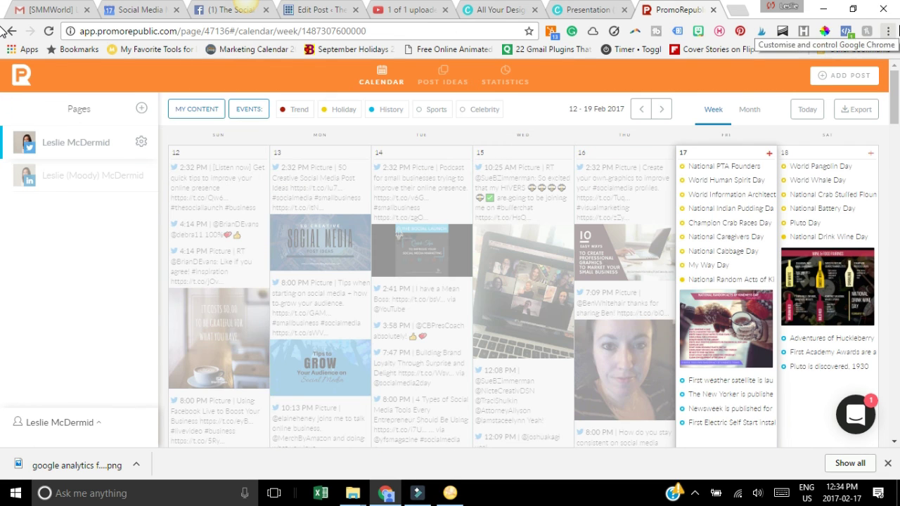